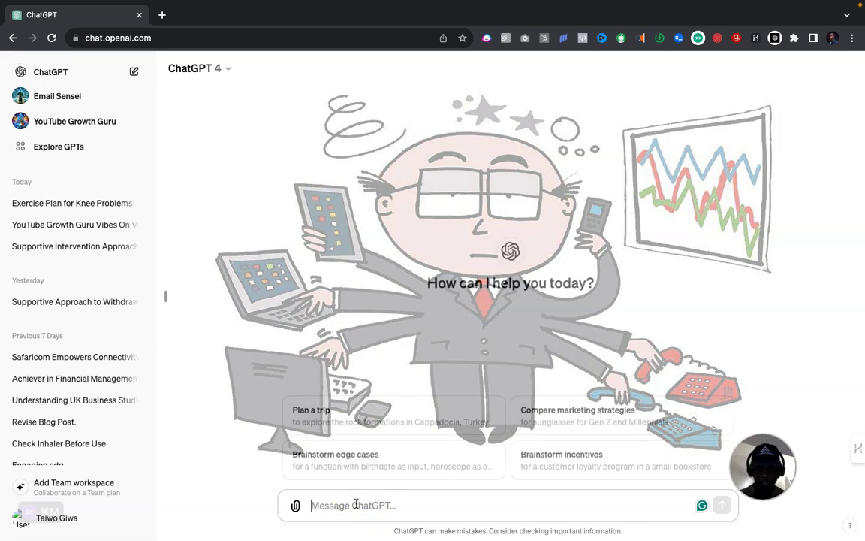
- Send one prompt asking for regular exercise benefits, low-impact exercises for knee problems, and a weekly plan of 30-minute sessions, five days a week
key("super+v")
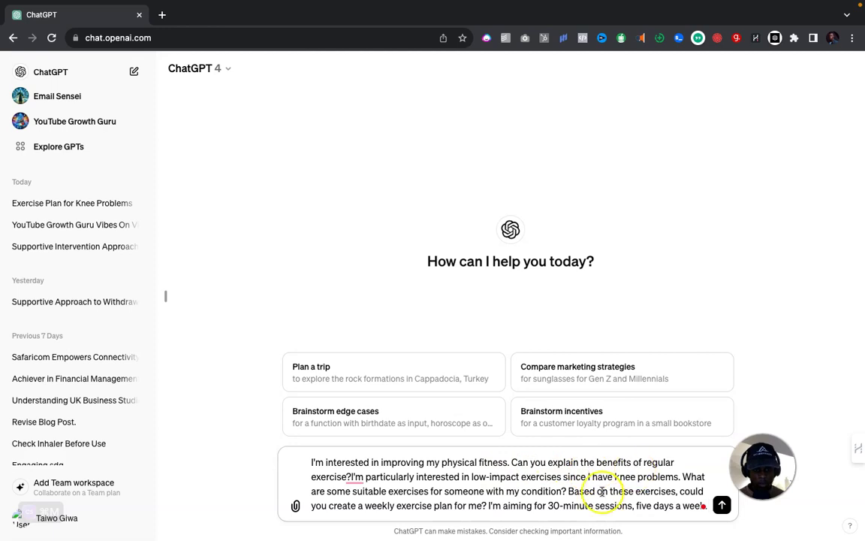
left_click(353, 476)
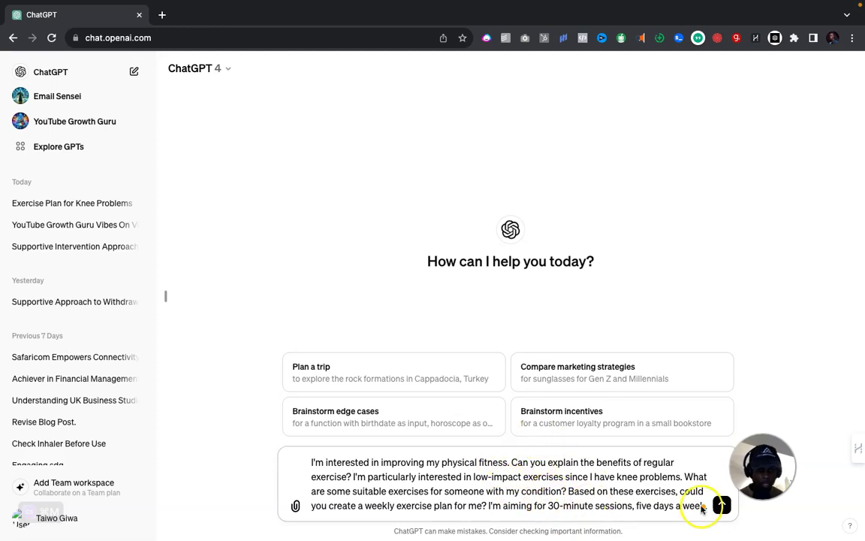
left_click(721, 505)
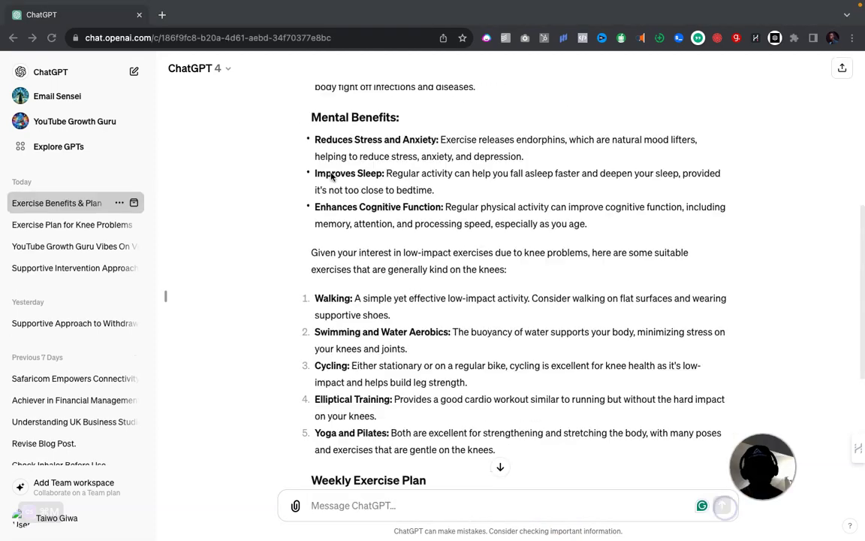
- Read through the answer's physical and mental benefits, the knee-friendly exercise list and the weekly exercise plan
scroll(332, 176, "up", 5)
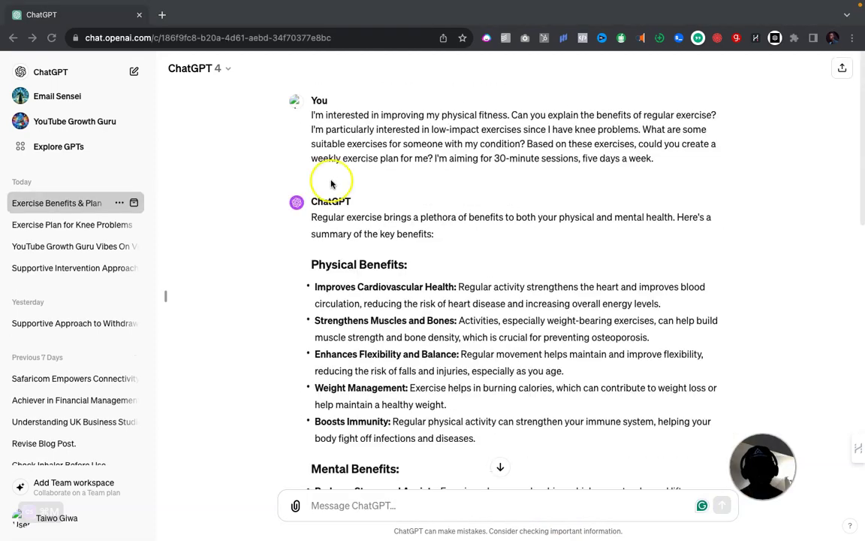
scroll(366, 335, "down", 1)
scroll(383, 320, "down", 1)
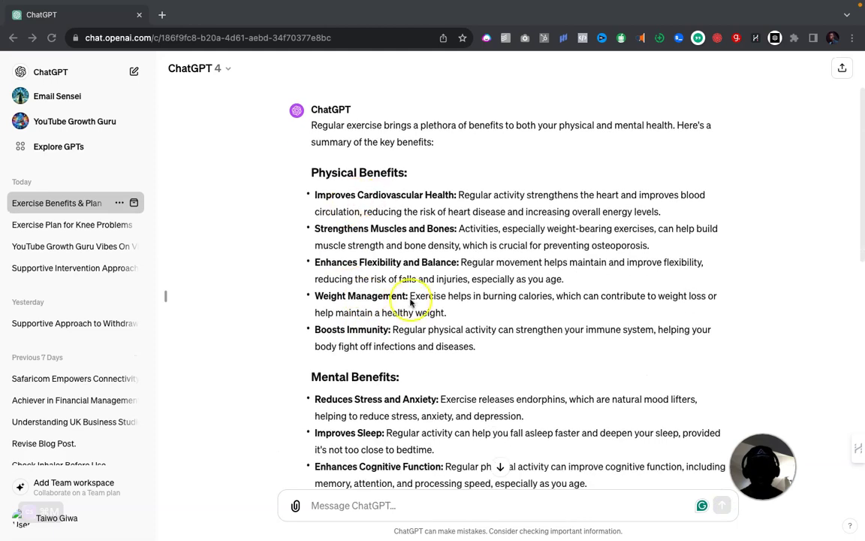
scroll(413, 338, "down", 3)
scroll(428, 401, "down", 1)
scroll(424, 398, "down", 1)
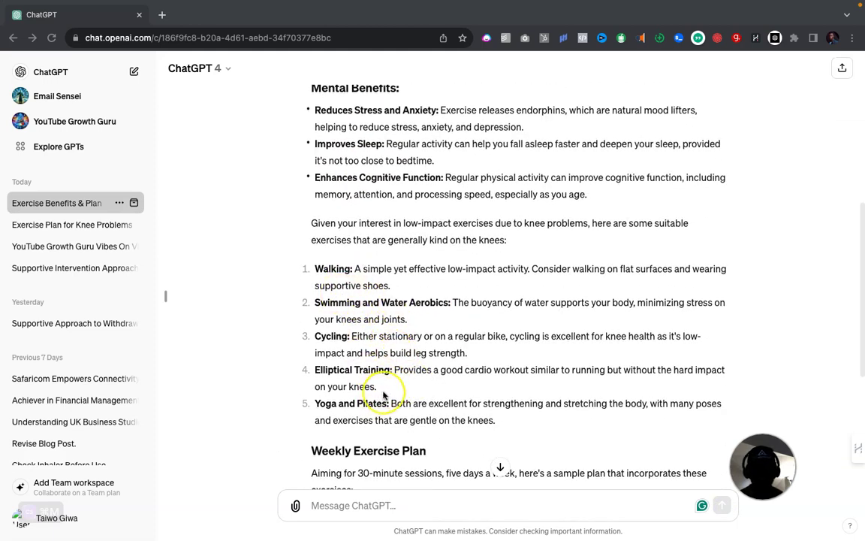
scroll(384, 392, "down", 2)
scroll(383, 395, "down", 4)
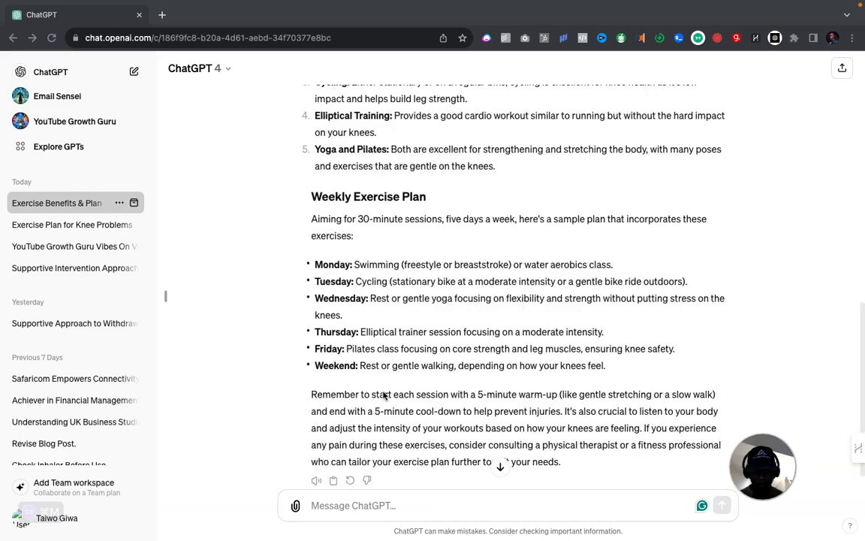
scroll(383, 396, "up", 13)
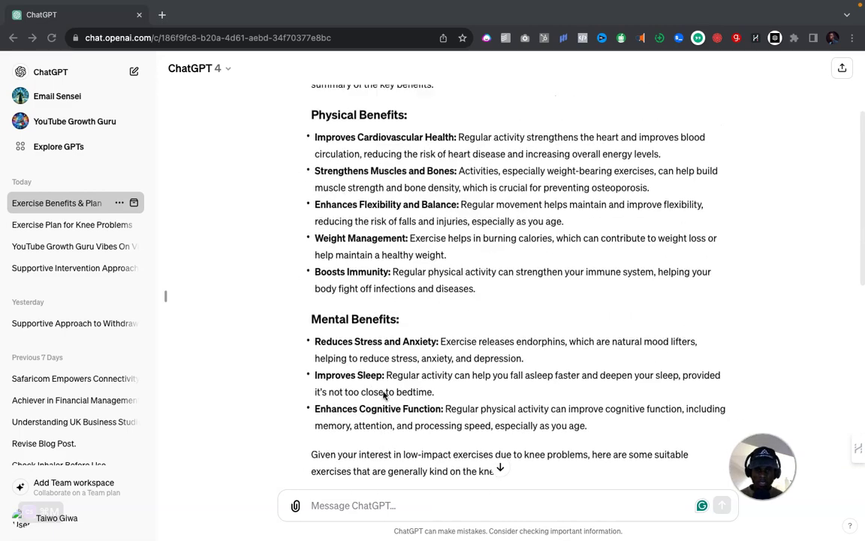
scroll(383, 396, "up", 1)
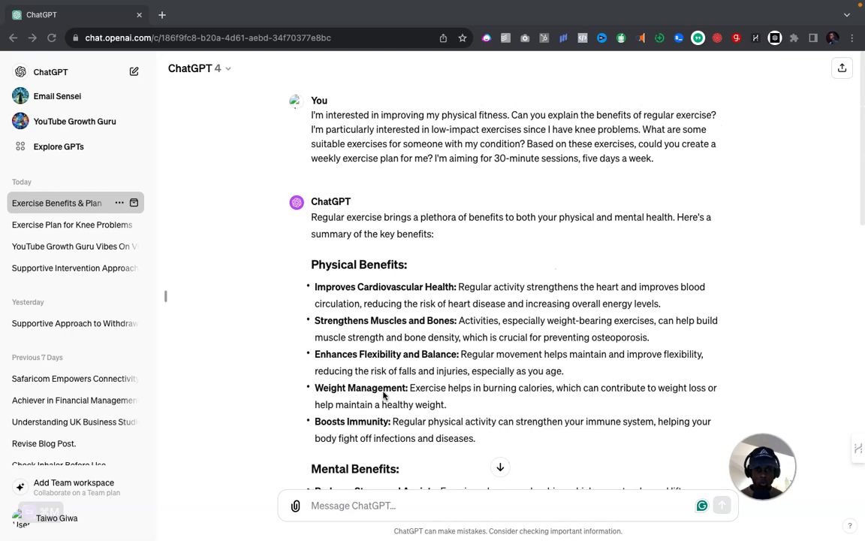
scroll(383, 396, "down", 3)
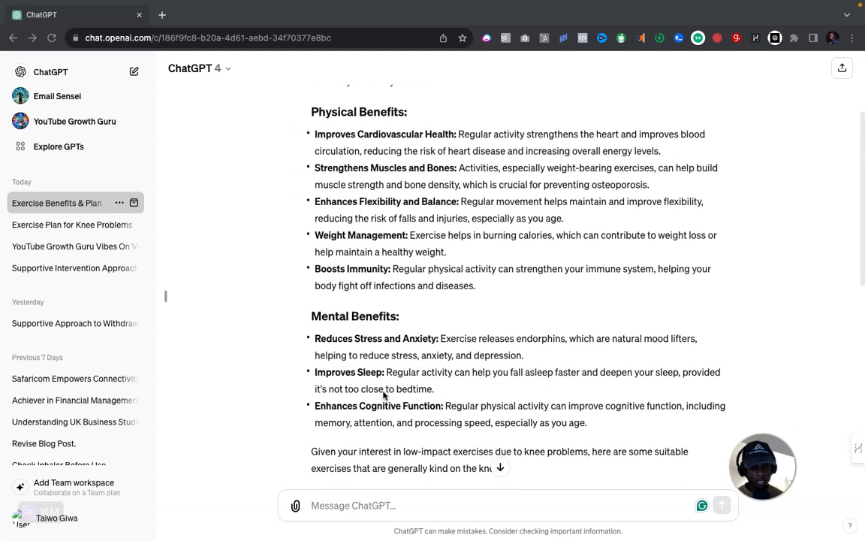
scroll(384, 396, "down", 8)
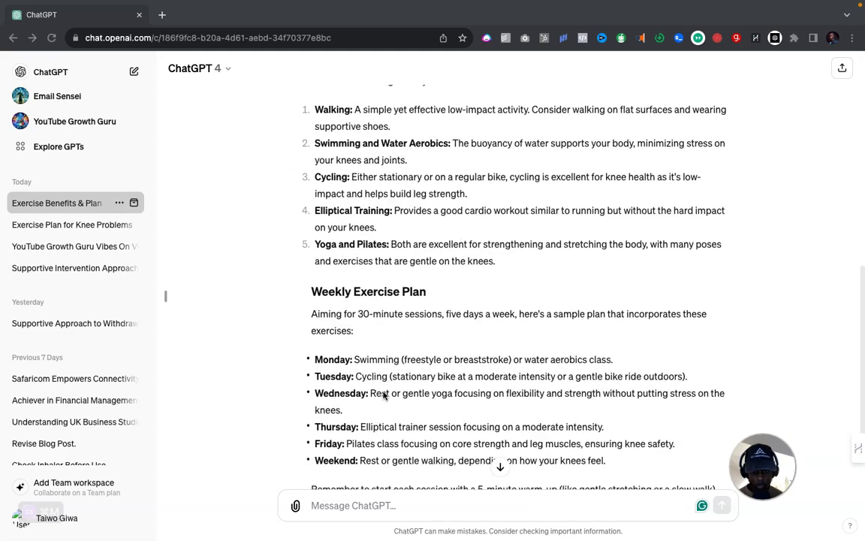
scroll(406, 427, "down", 1)
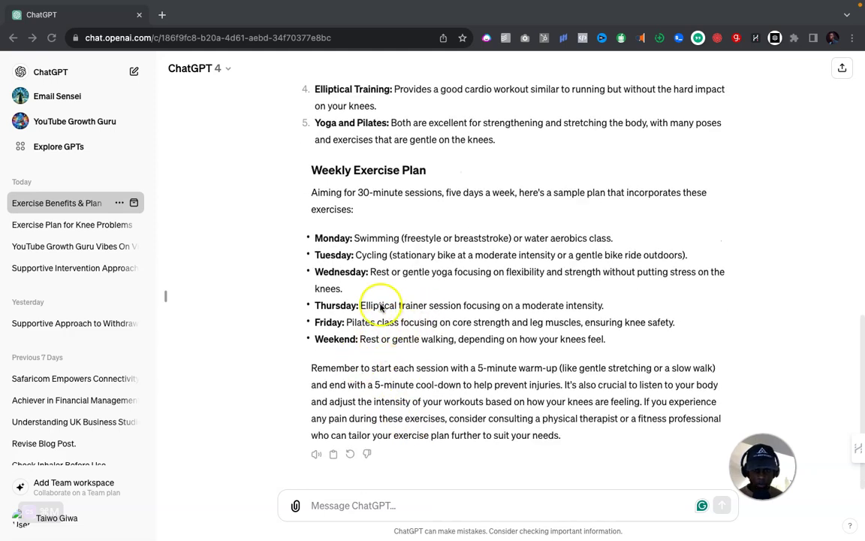
scroll(422, 293, "up", 4)
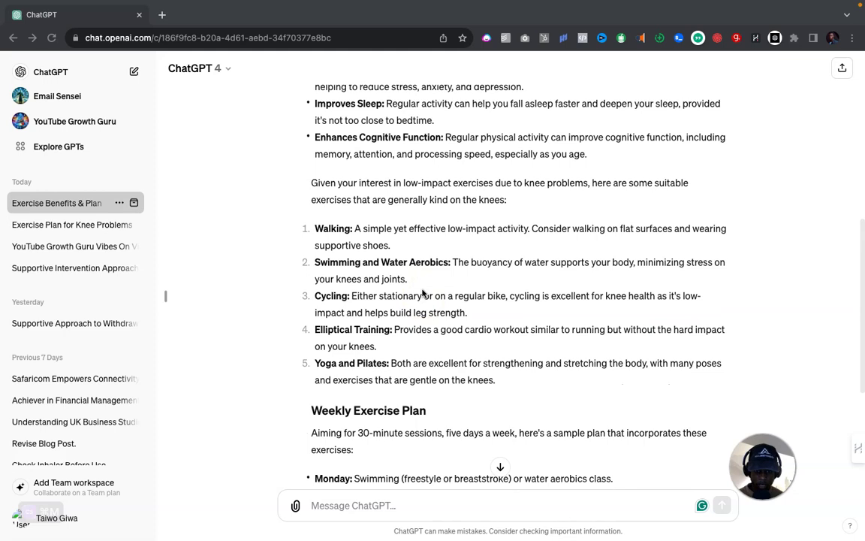
scroll(423, 293, "up", 3)
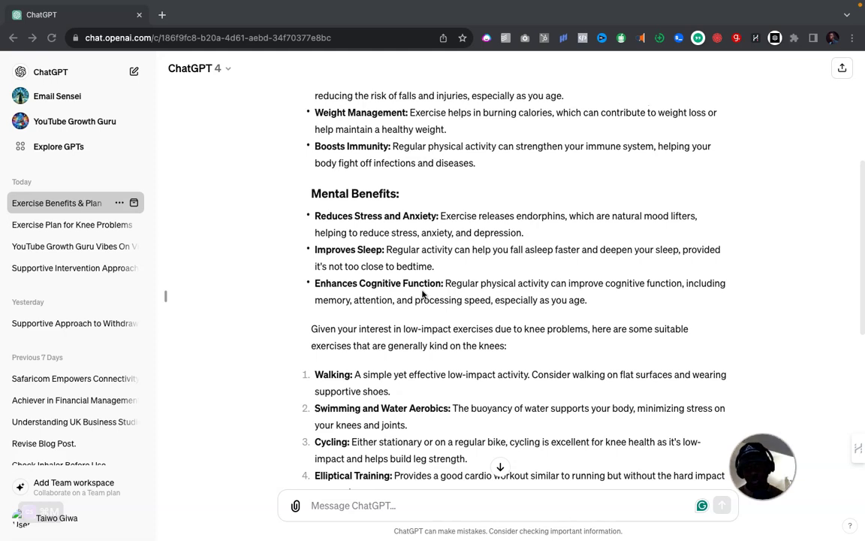
scroll(405, 293, "down", 5)
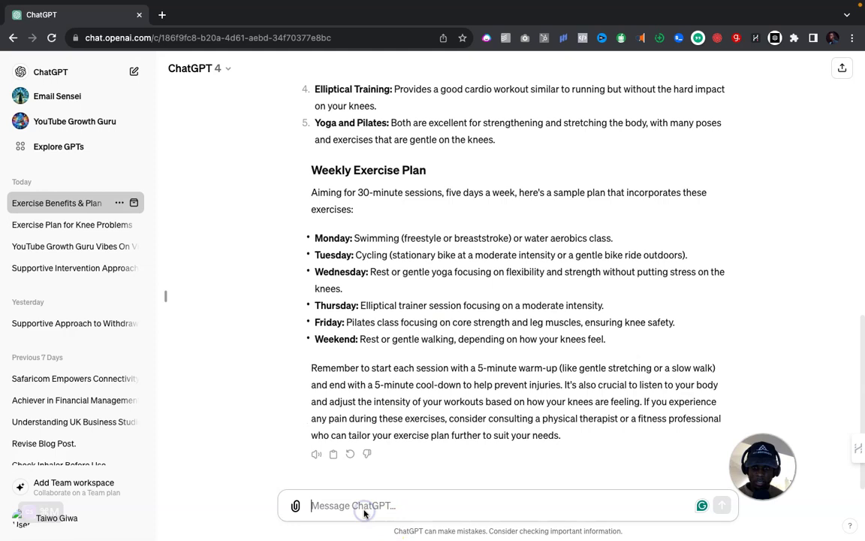
- Send a prompt requesting only a weekly low-impact exercise plan suitable for knee problems, 30-minute sessions, five days a week, "(In table format)"
type("I'm interested in improving my physical fitness. I'm particularly interested in low-impact exercises since I have knee problems so the exercises should be suitable for someone with my condition. Could you create a weekly exercise plan for me? I'm aiming for 30-minute sessions, five days a week. (In table format)")
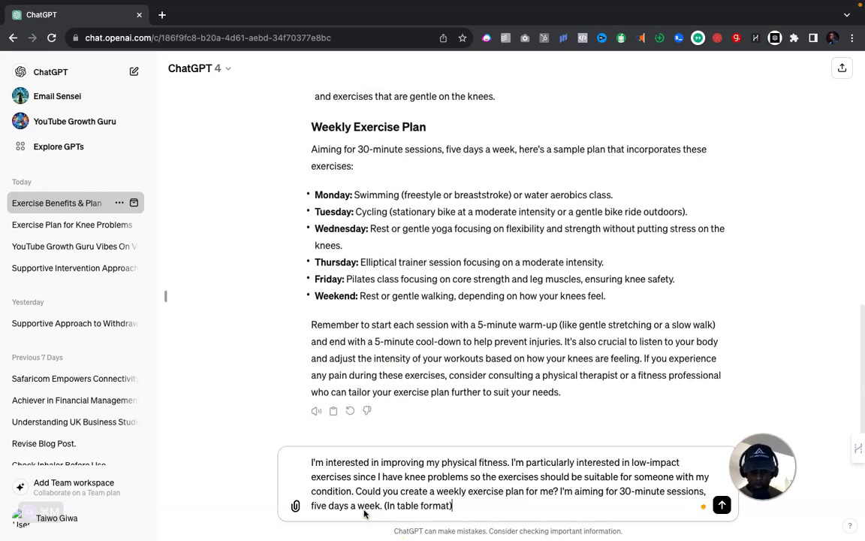
left_click(314, 466)
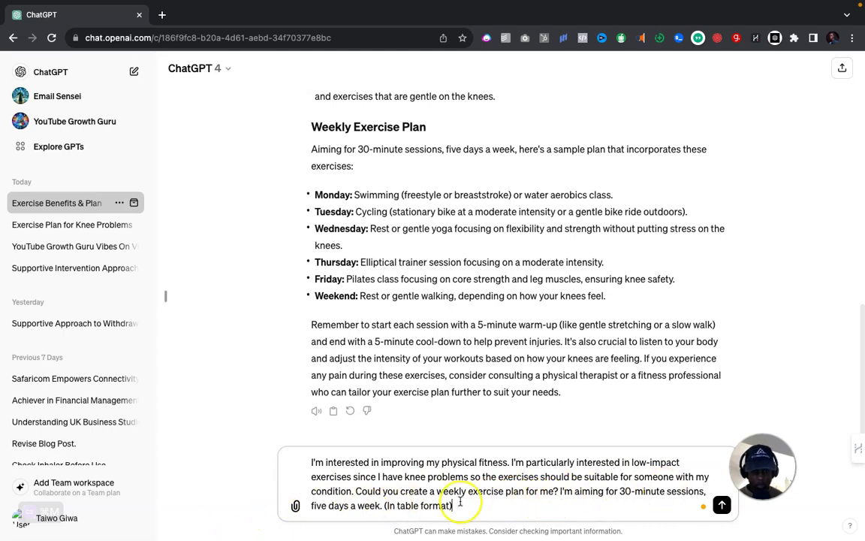
left_click(356, 492, "shift")
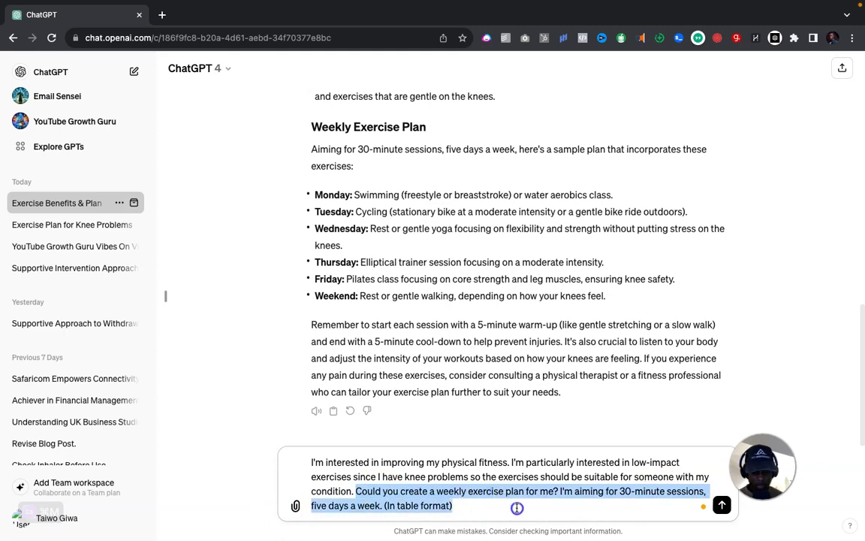
left_click(721, 505)
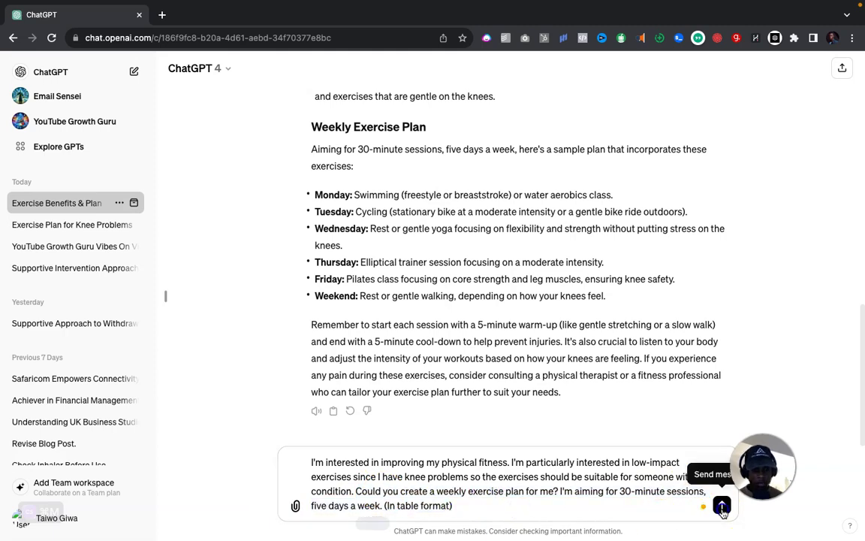
- Examine the exercise plan table and its tips, comparing them with the bulleted weekly plan in the earlier answer
scroll(656, 383, "down", 1)
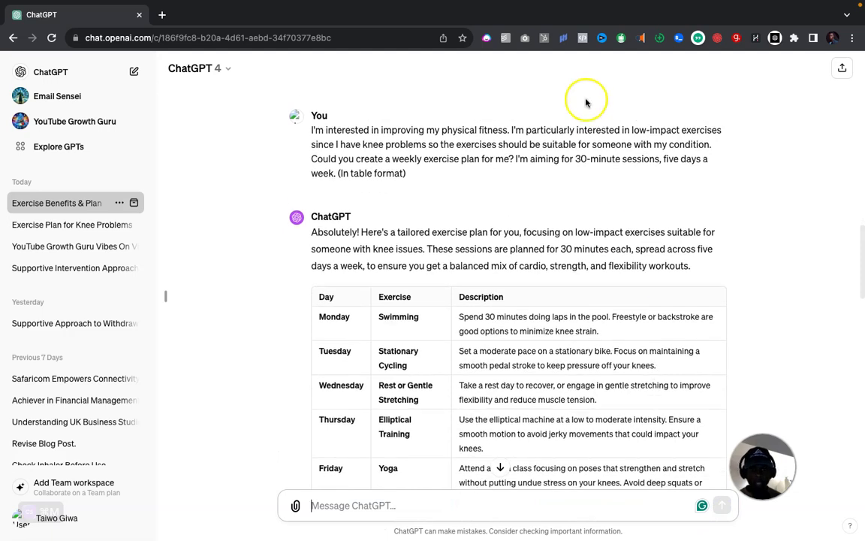
left_click(574, 143)
scroll(564, 182, "down", 1)
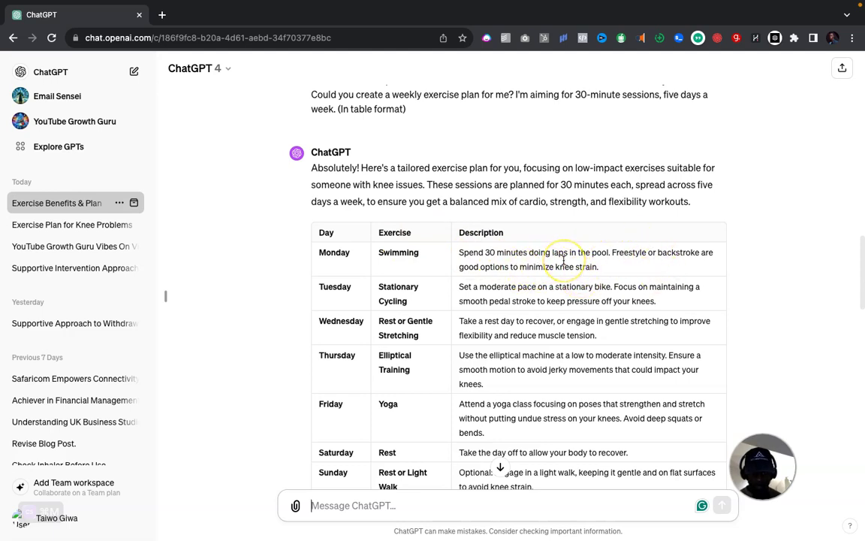
scroll(563, 260, "up", 10)
scroll(563, 260, "down", 3)
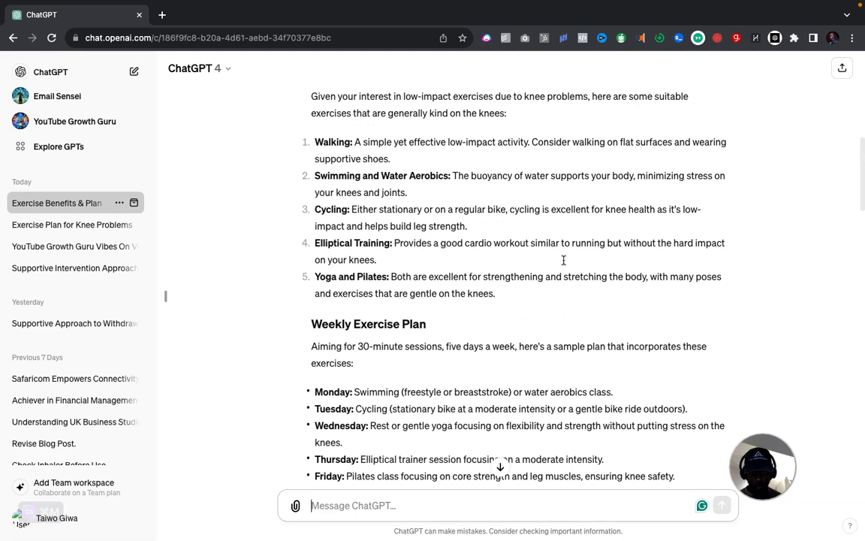
scroll(563, 260, "down", 2)
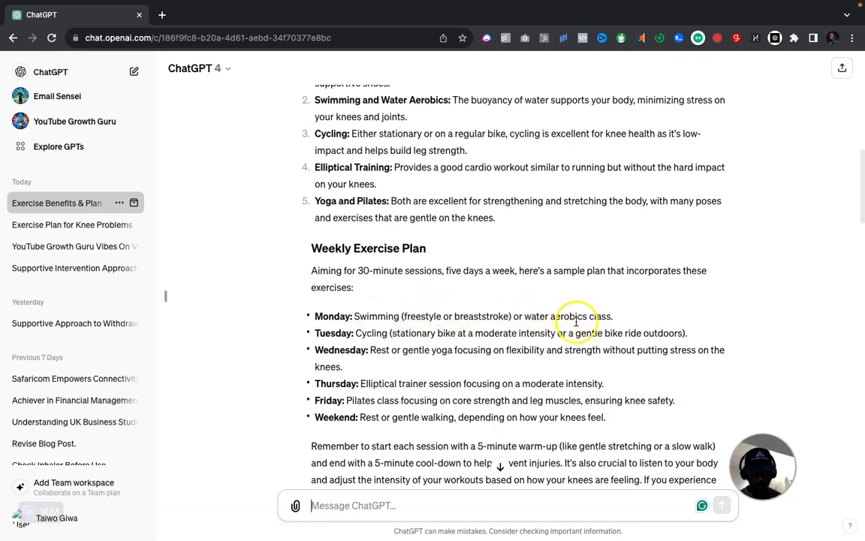
scroll(553, 389, "down", 6)
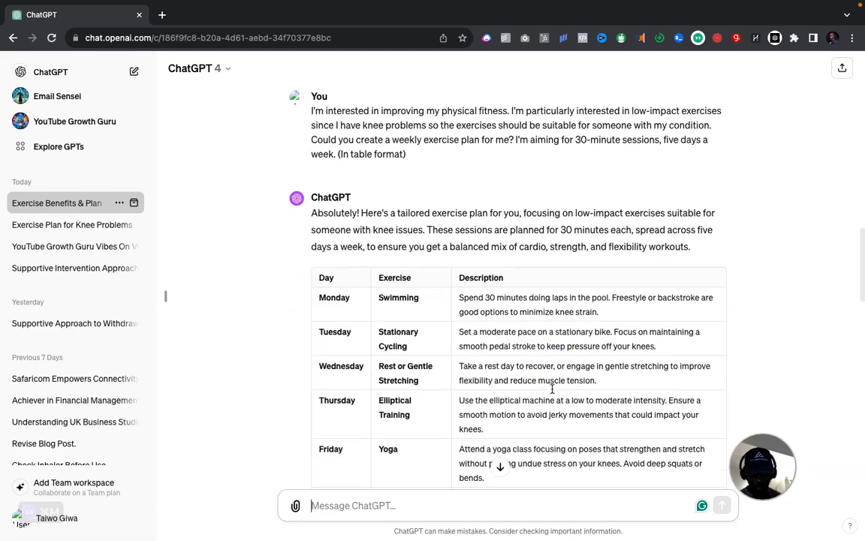
scroll(552, 389, "down", 2)
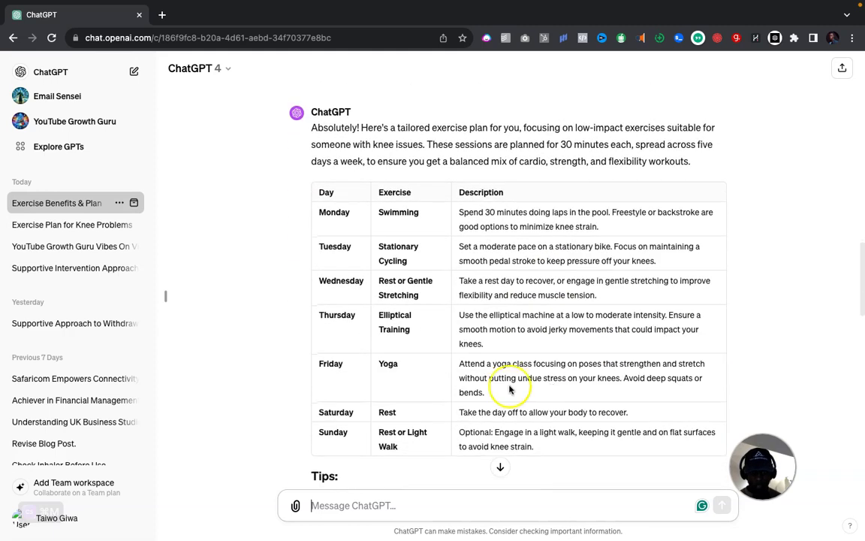
scroll(552, 443, "down", 3)
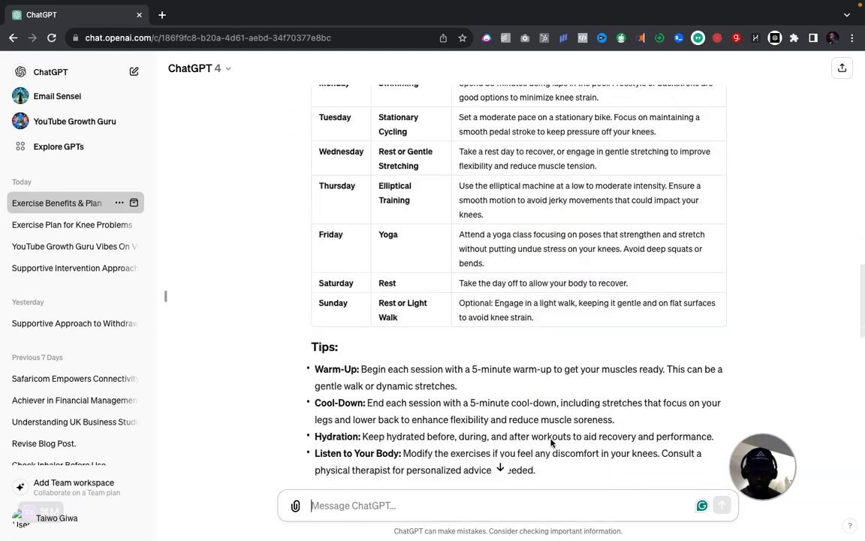
scroll(552, 444, "down", 3)
scroll(518, 334, "up", 3)
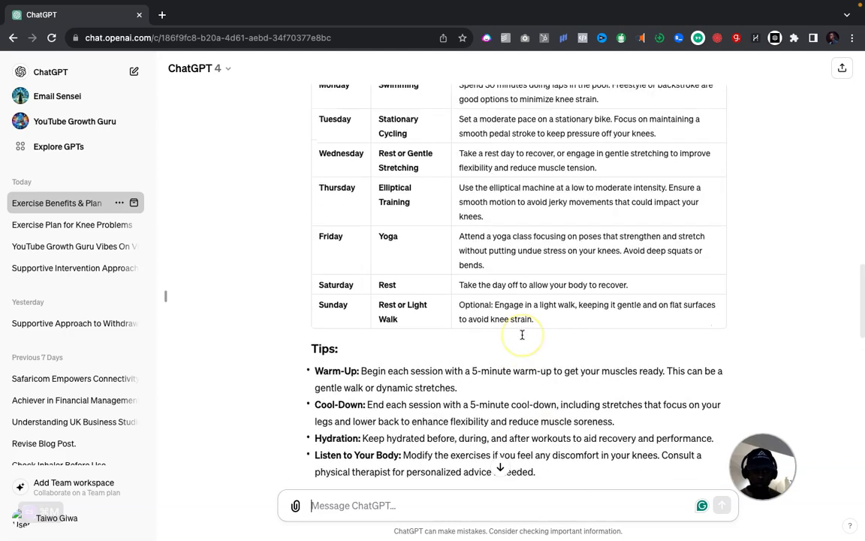
scroll(522, 334, "up", 4)
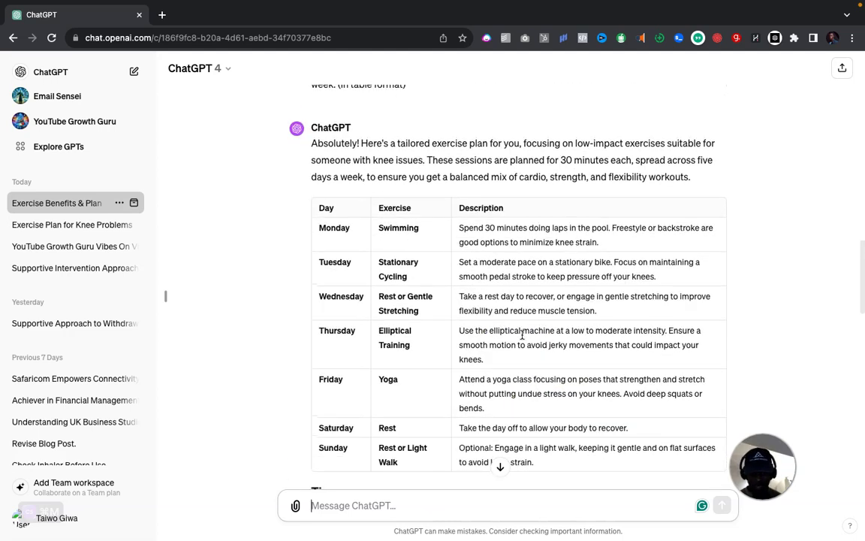
scroll(522, 334, "down", 1)
scroll(522, 334, "down", 5)
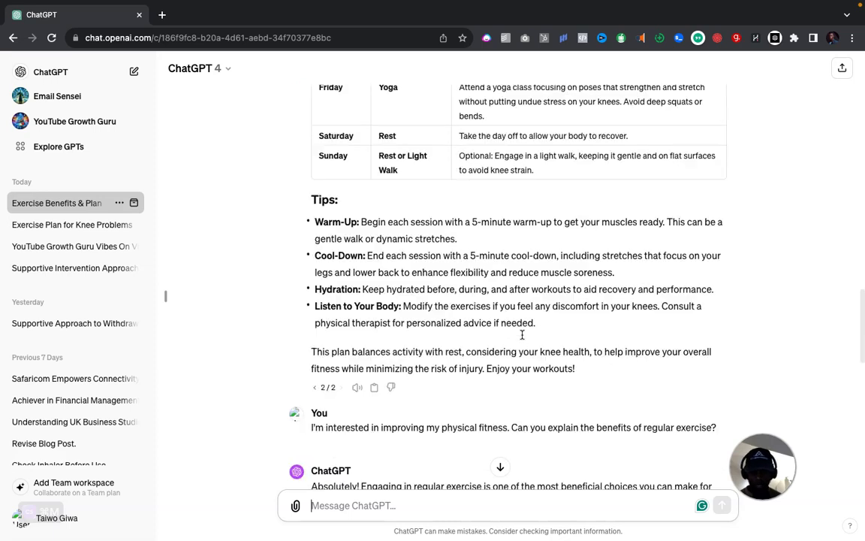
scroll(522, 335, "up", 1)
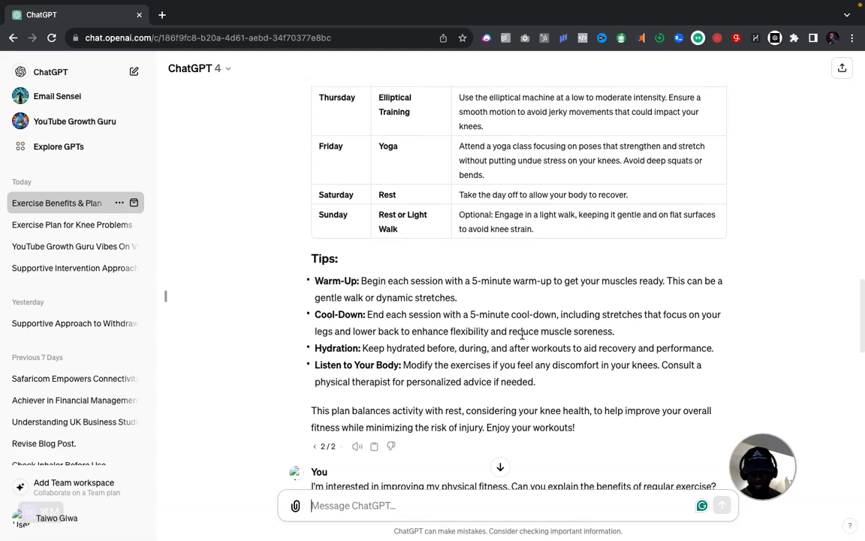
left_click(538, 278)
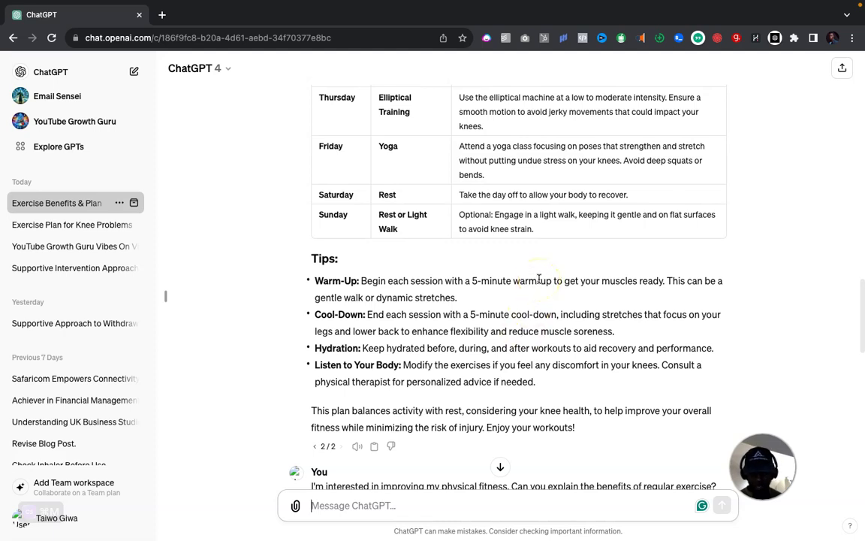